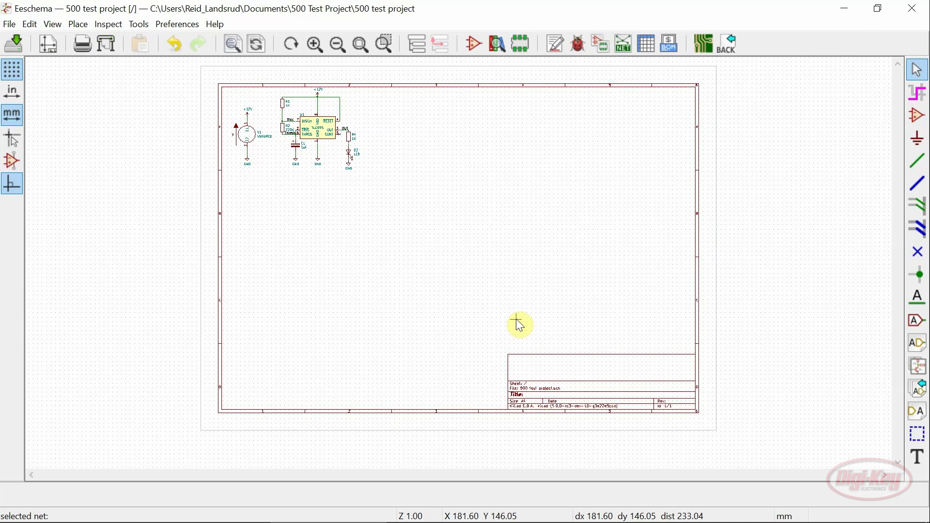
Add the 14529 symbol with a DIP-16_W7.62mm_LongPads footprint, then zoom onto the TLC555 blinker.
key("a")
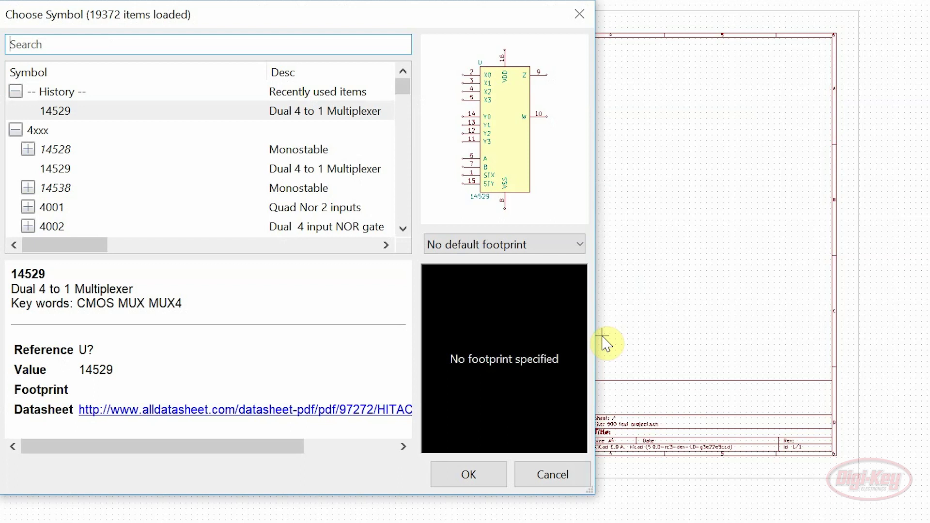
left_click(576, 245)
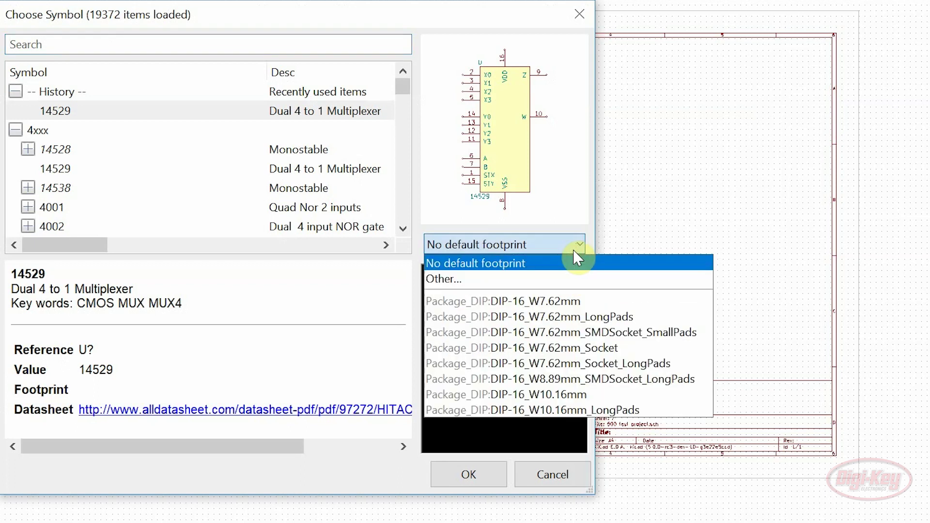
left_click(560, 317)
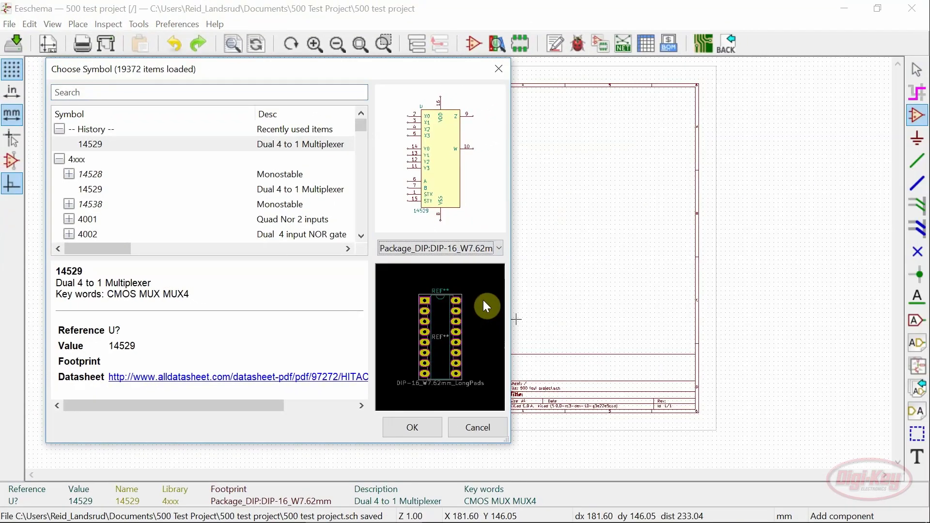
left_click(415, 426)
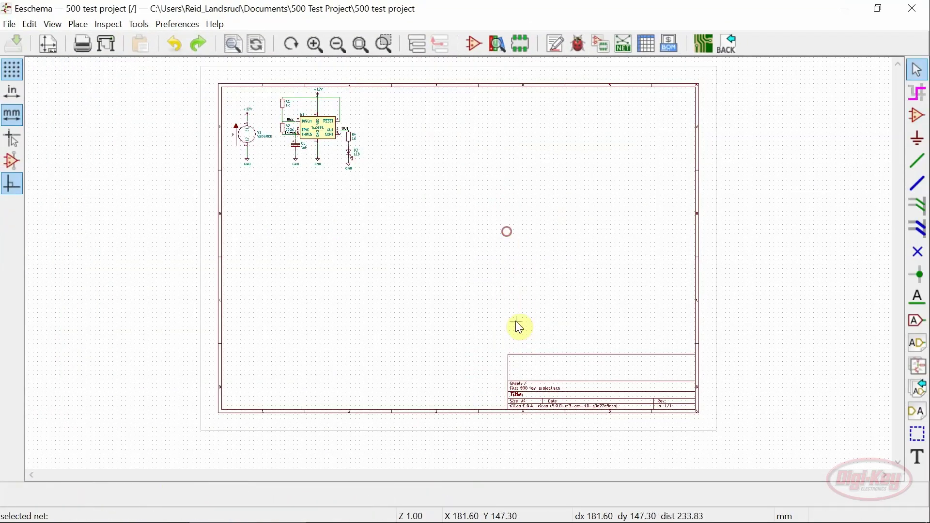
left_click(389, 41)
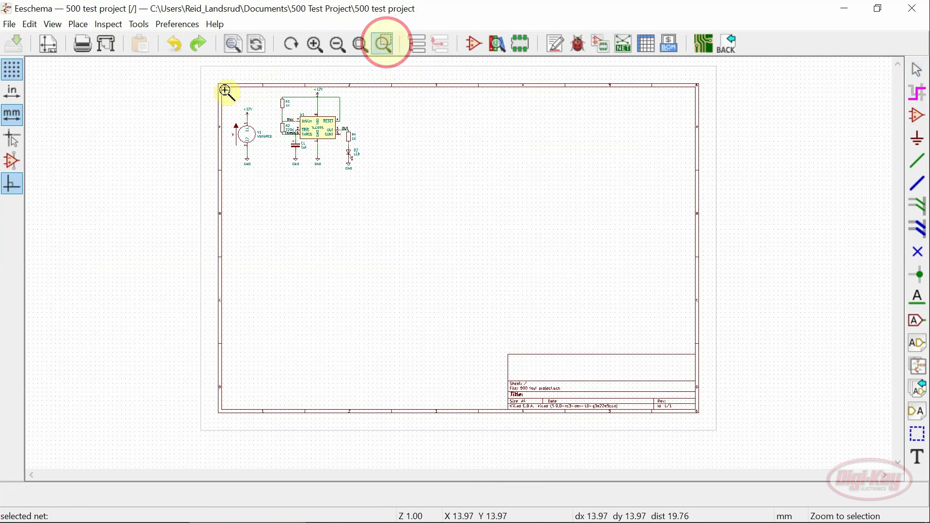
left_click_drag(226, 91, 370, 172)
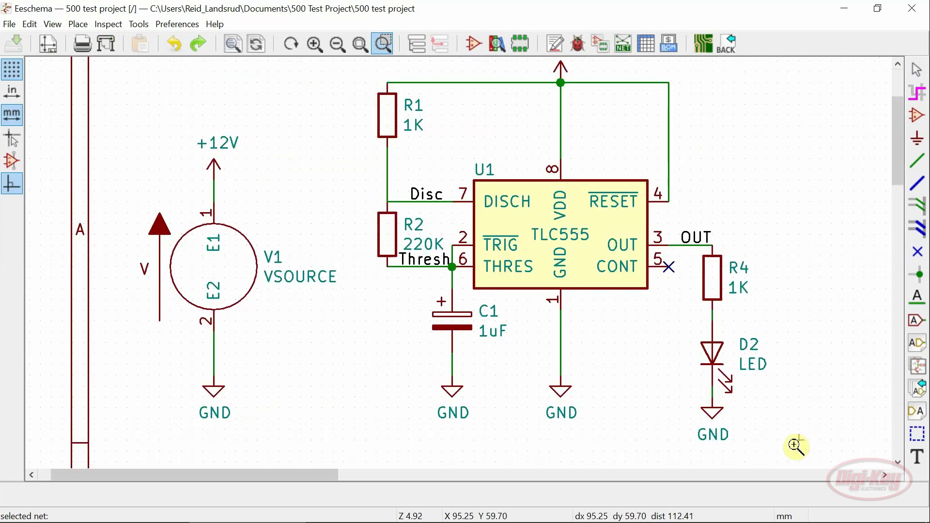
Highlight the Disc net, cross-probe the +12V pad in Pcbnew, and return to Eeschema.
left_click(918, 93)
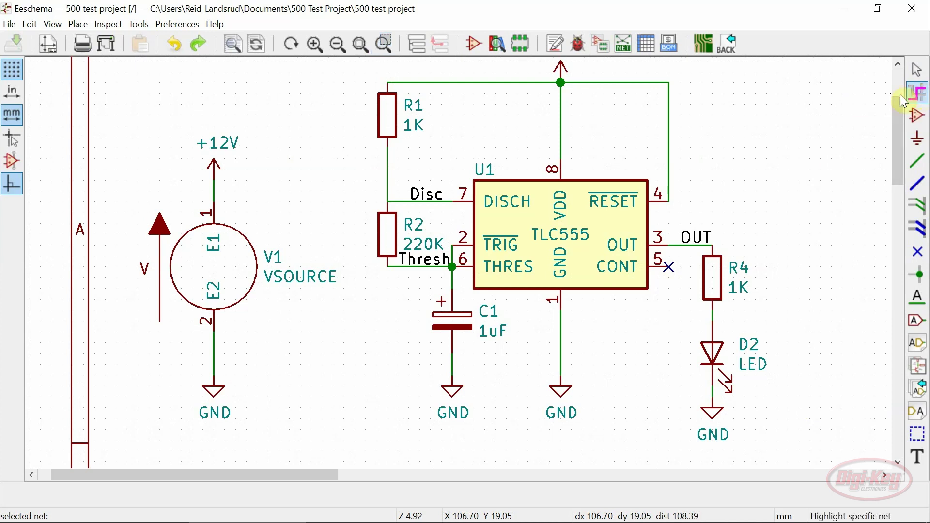
left_click(383, 176)
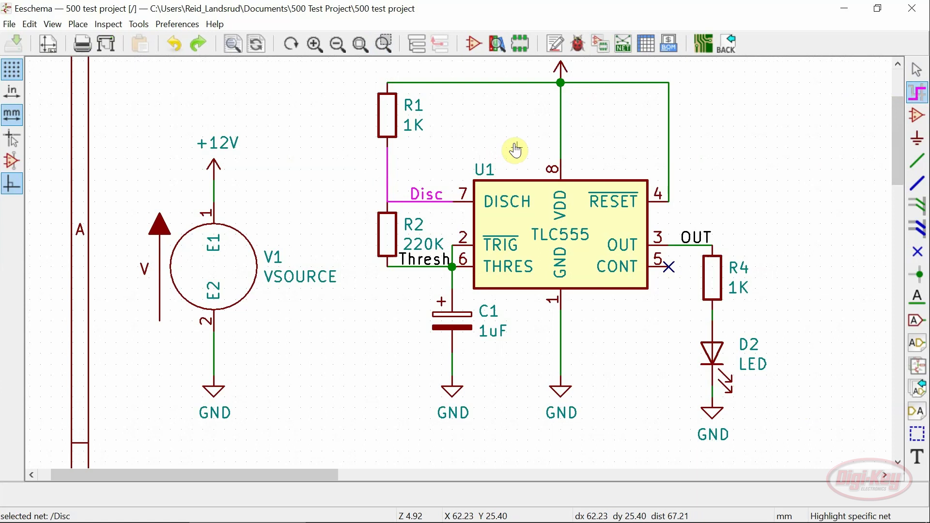
left_click(700, 43)
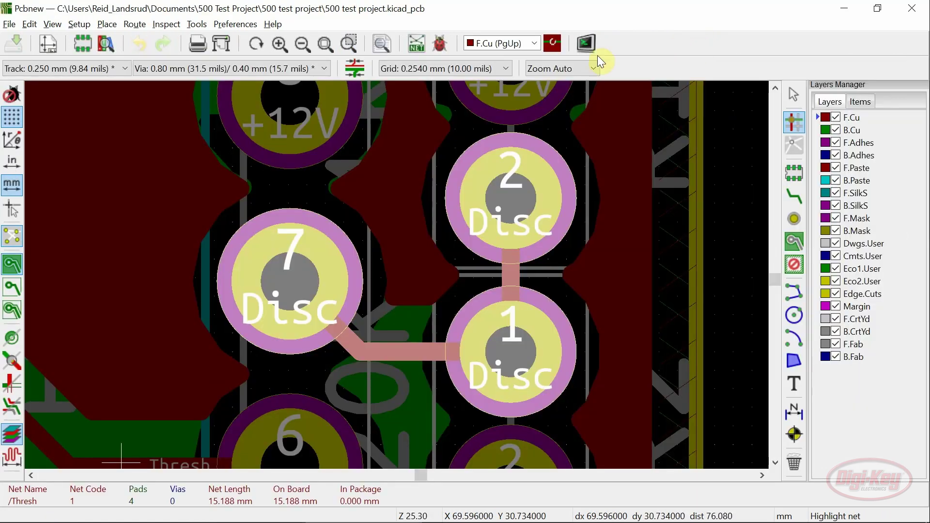
left_click(320, 134)
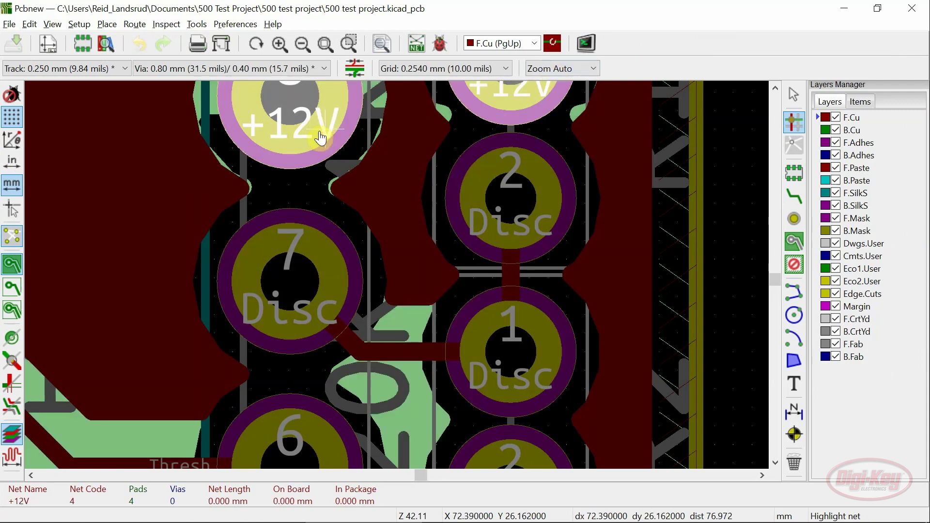
key("alt+Tab")
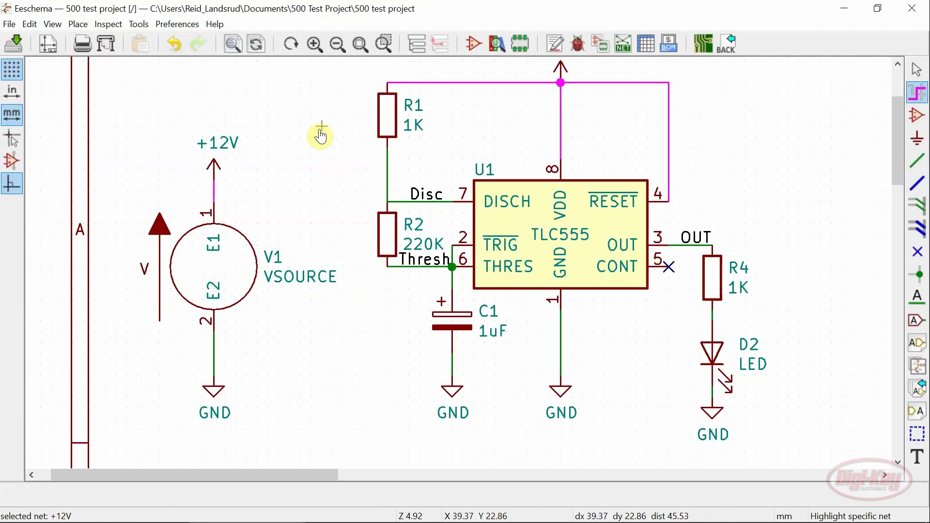
Review the Symbol Fields table of values and Spice models for C1, D2, R1, R4, R2, U1, V1, then close it.
left_click(642, 48)
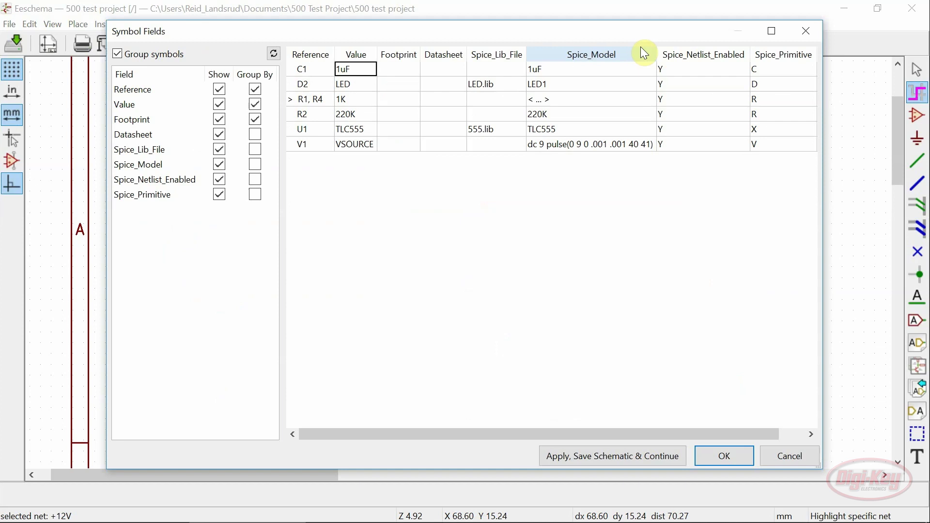
left_click(721, 454)
Reset all symbols' Datasheet and Footprint fields to their library values via Edit > Update Field Values.
left_click(29, 24)
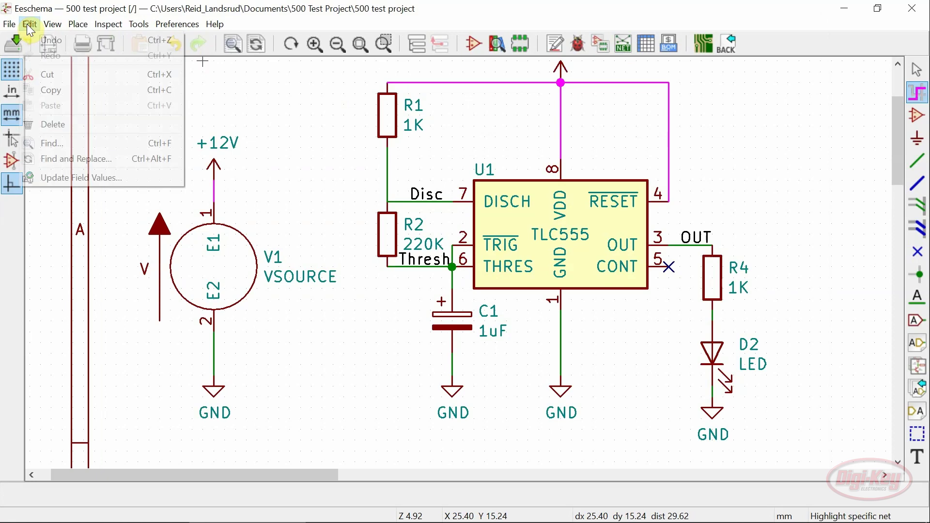
left_click(62, 176)
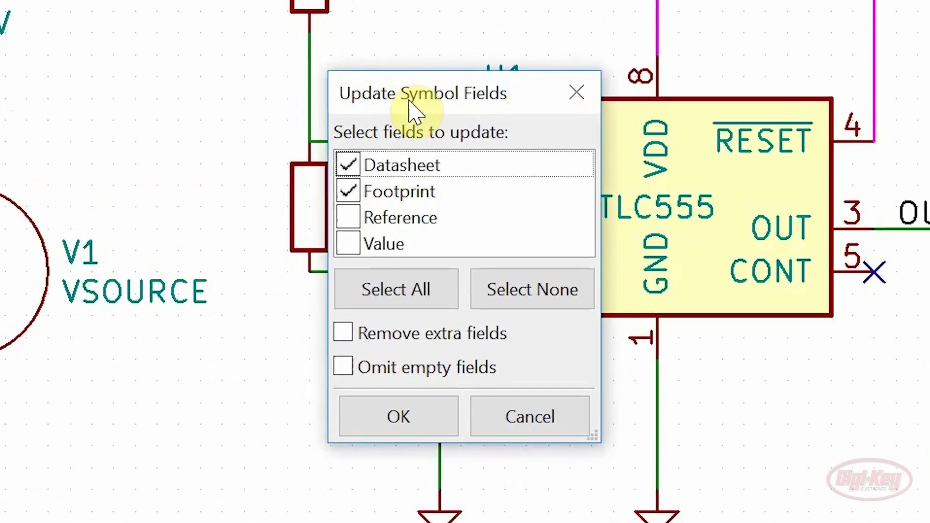
left_click(392, 437)
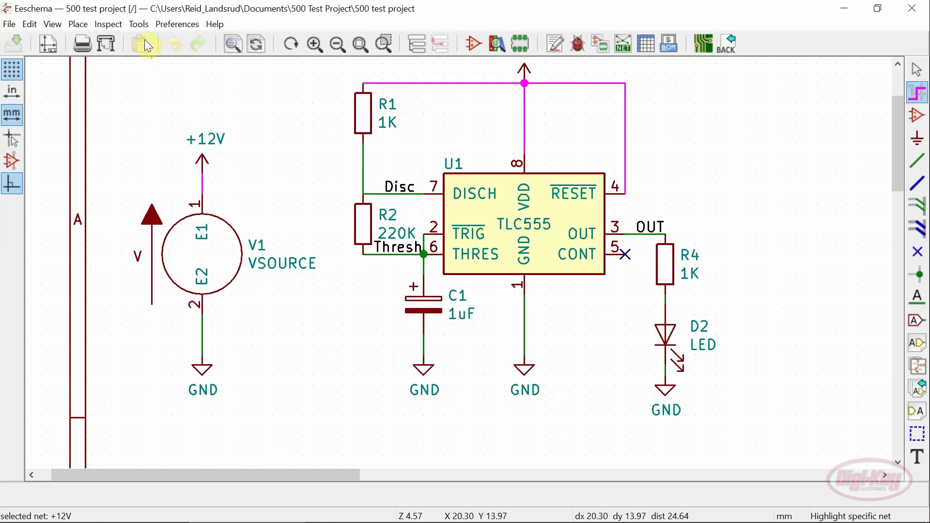
View U1's library symbol from the Symbol Library References editor, then close it unchanged.
left_click(142, 27)
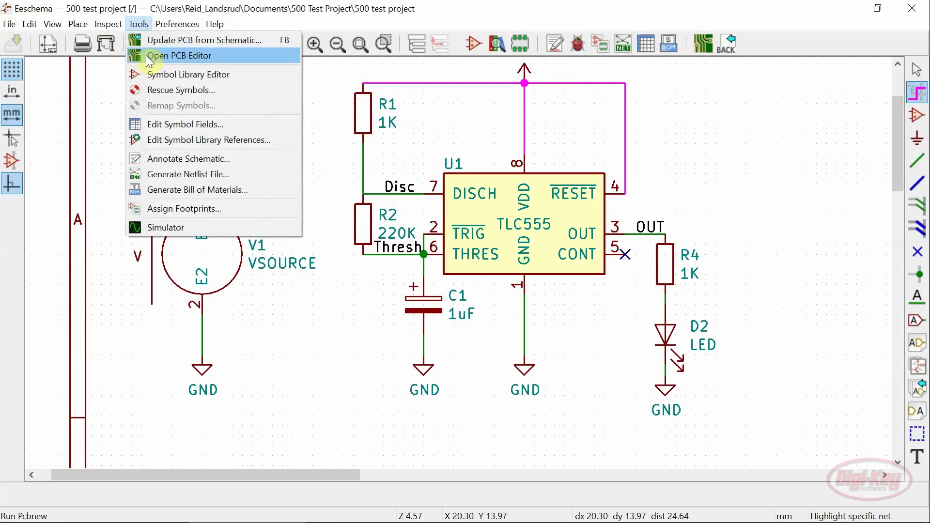
left_click(174, 141)
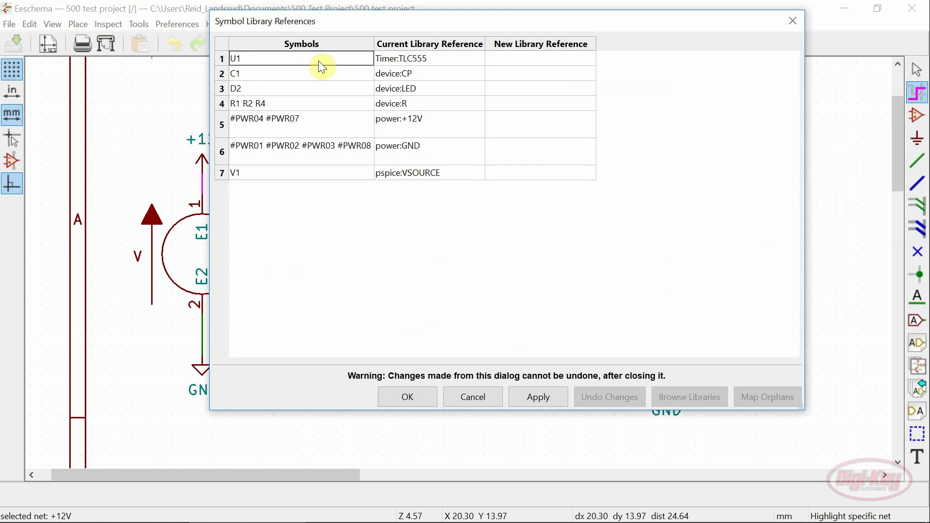
double_click(319, 60)
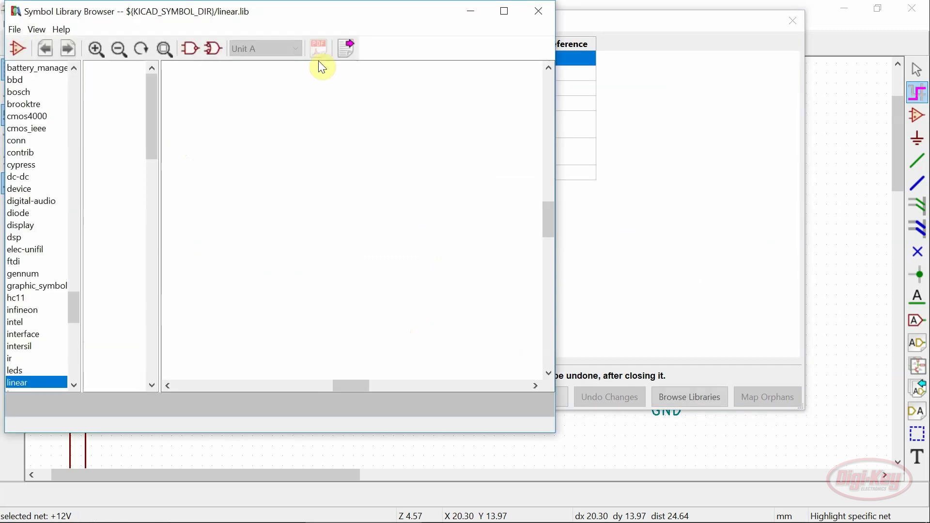
left_click(538, 10)
left_click(475, 403)
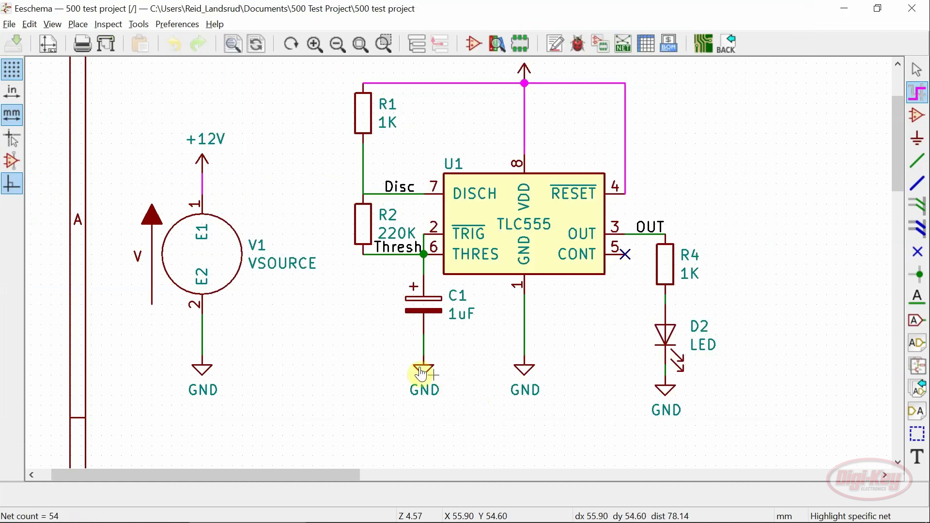
left_click(139, 25)
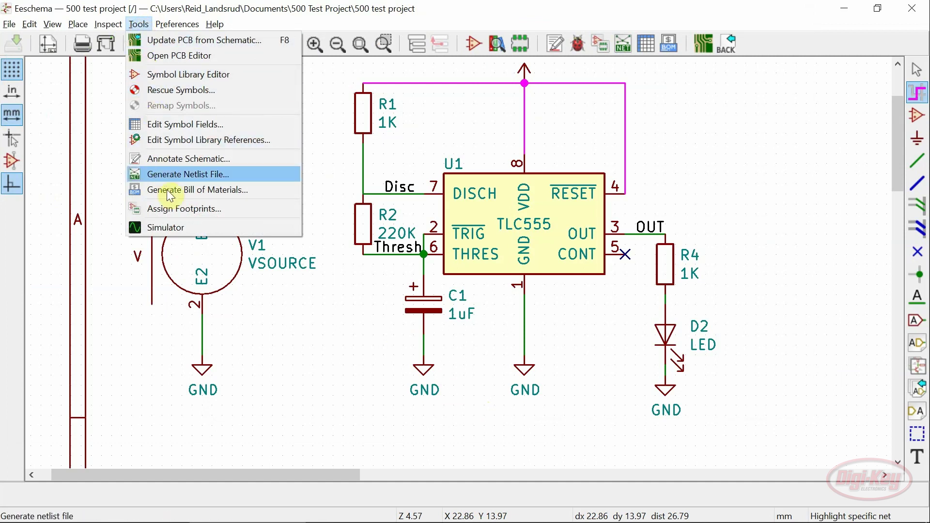
left_click(179, 228)
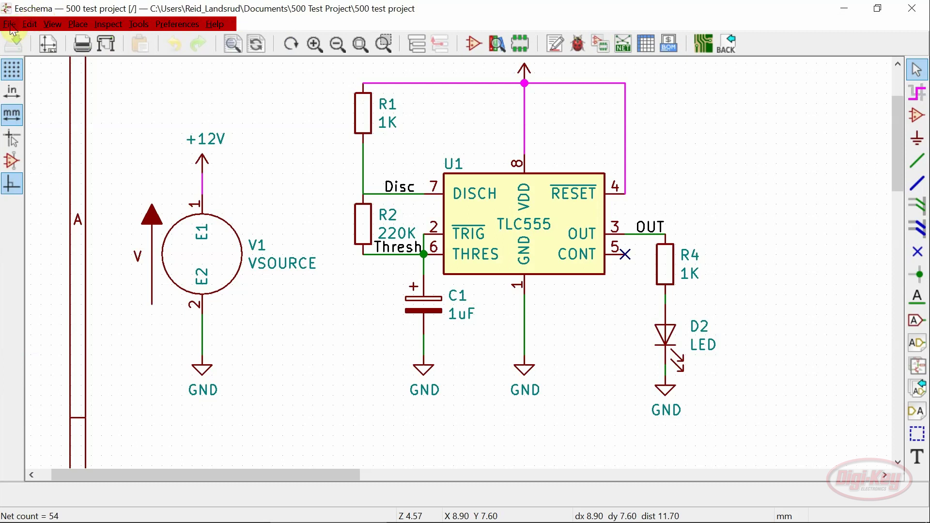
left_click(10, 27)
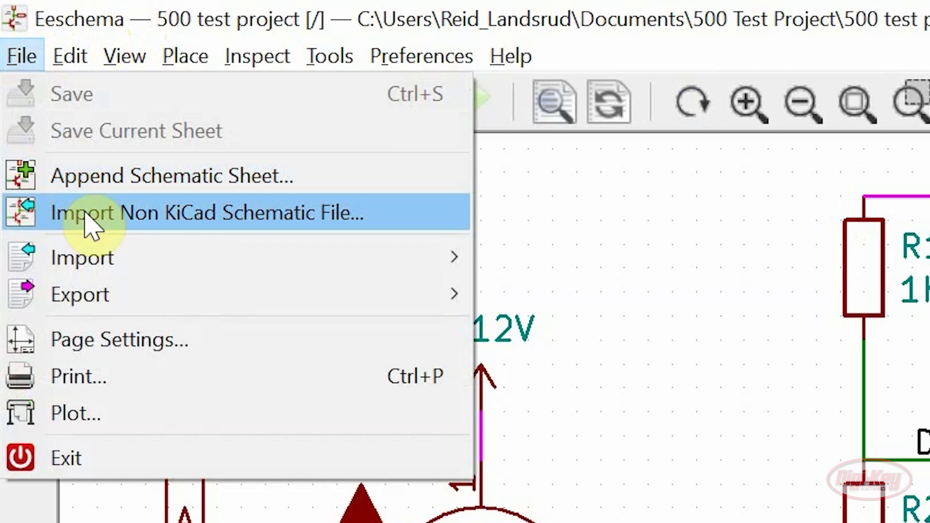
mouse_move(104, 260)
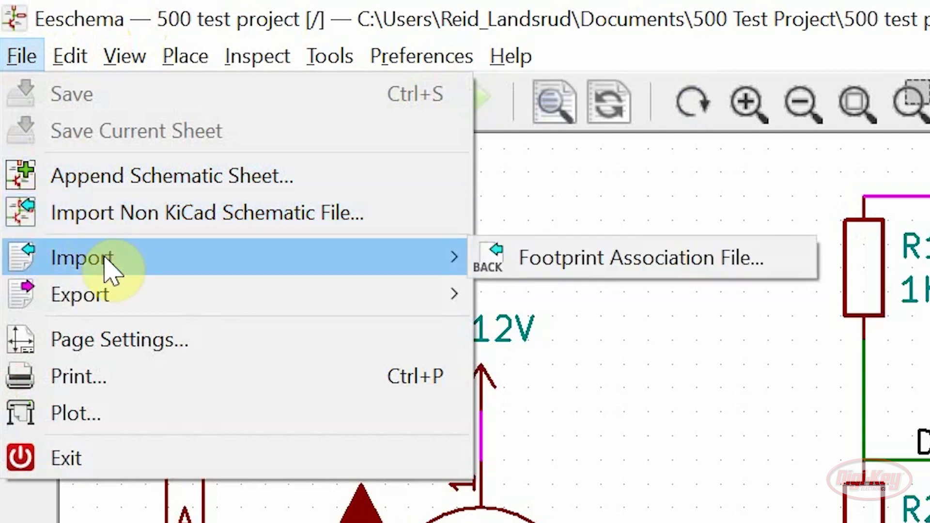
mouse_move(106, 297)
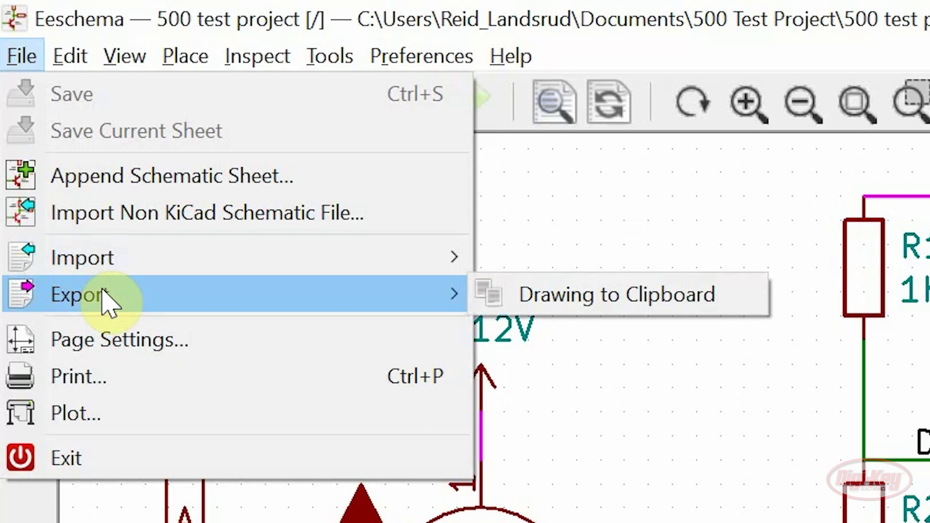
key("Escape")
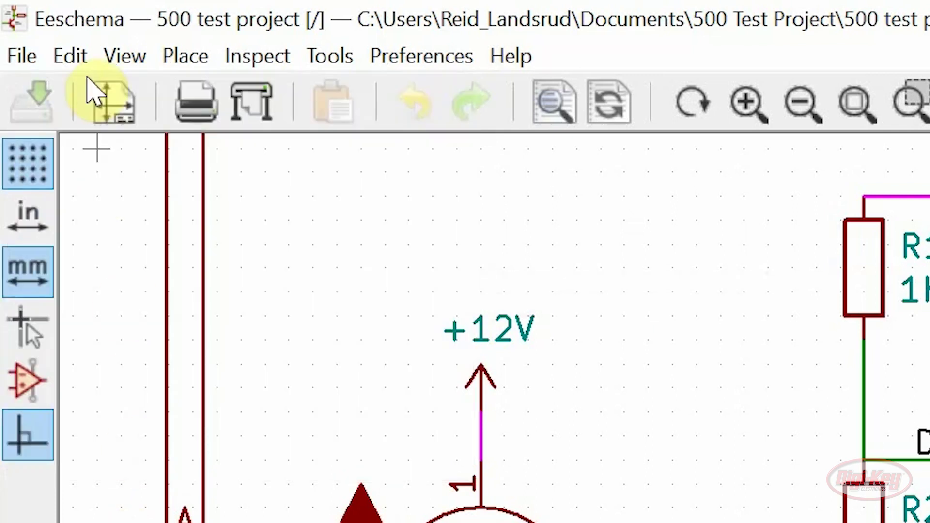
Browse the Edit menu, then show the View menu's zoom, grid, units and hidden-pin commands.
left_click(70, 66)
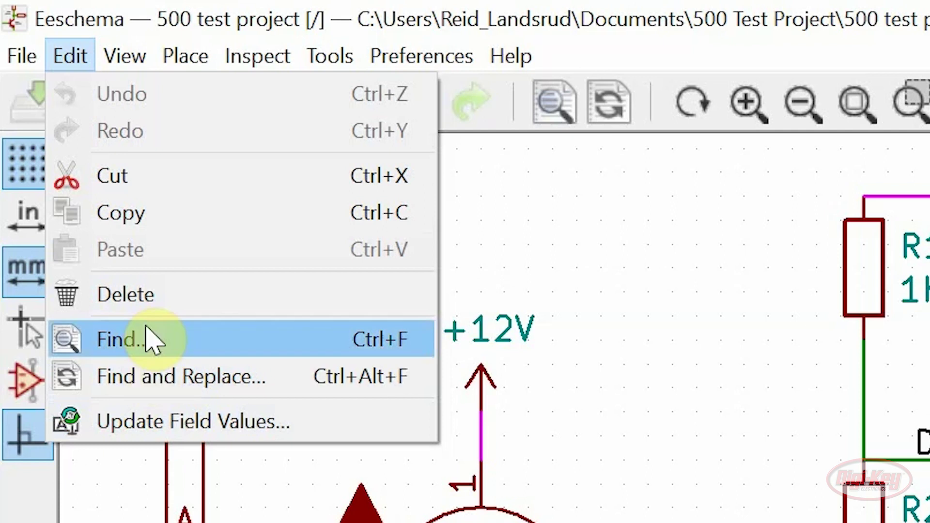
left_click(139, 57)
left_click(141, 57)
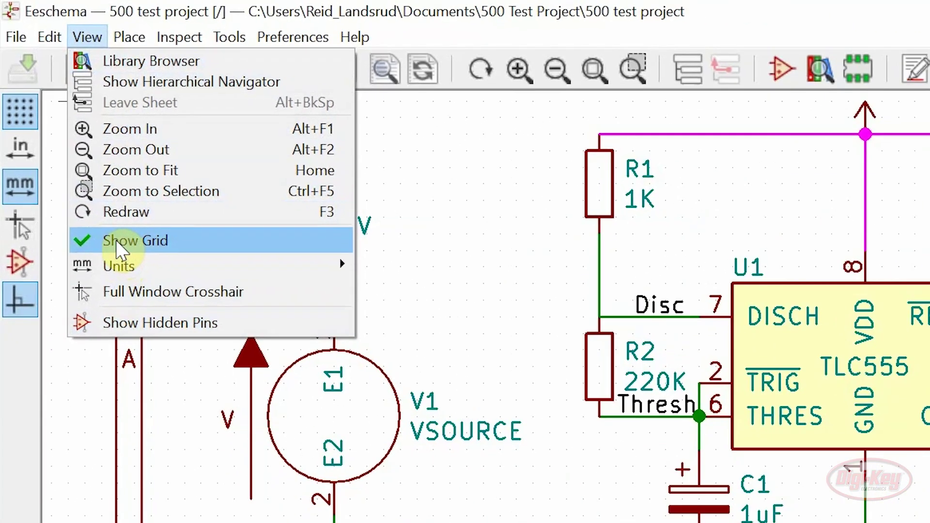
Browse the Place and Inspect menus, ending on the Tools menu with annotation, netlist, BOM and Simulator.
mouse_move(128, 39)
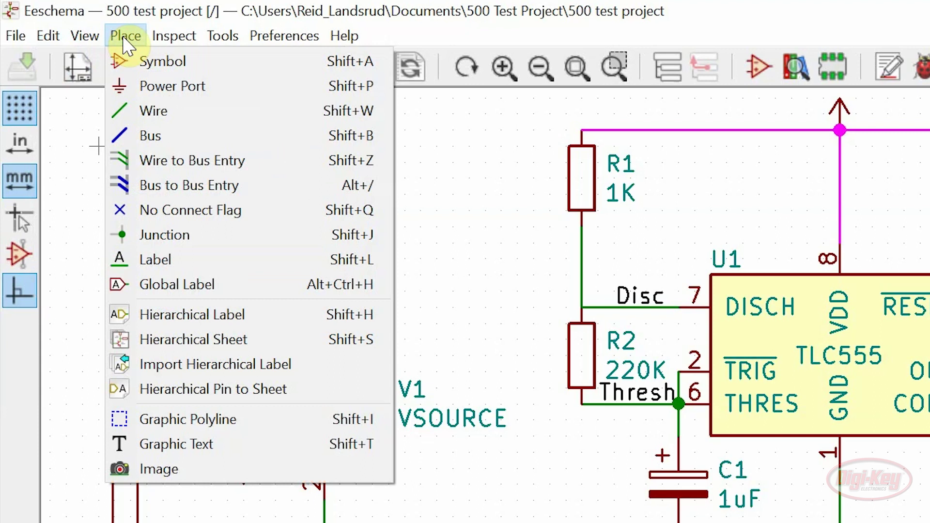
mouse_move(178, 42)
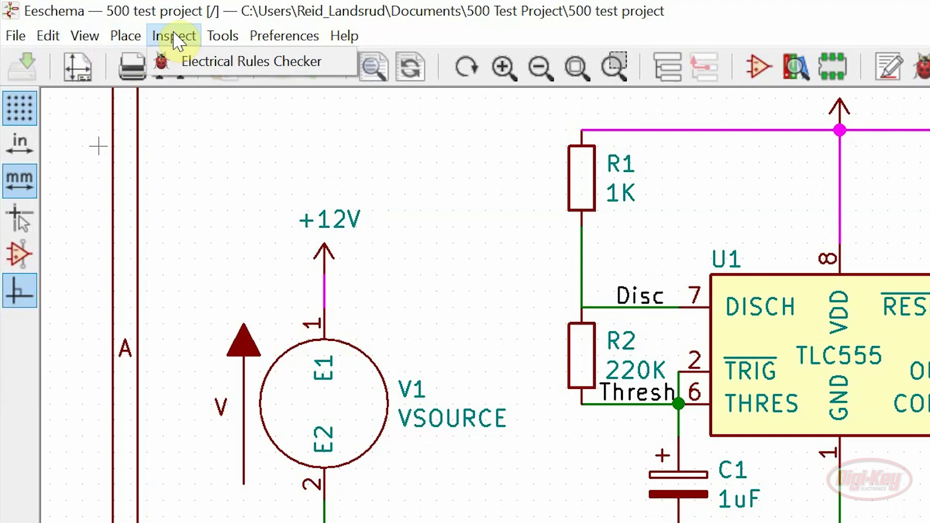
mouse_move(223, 41)
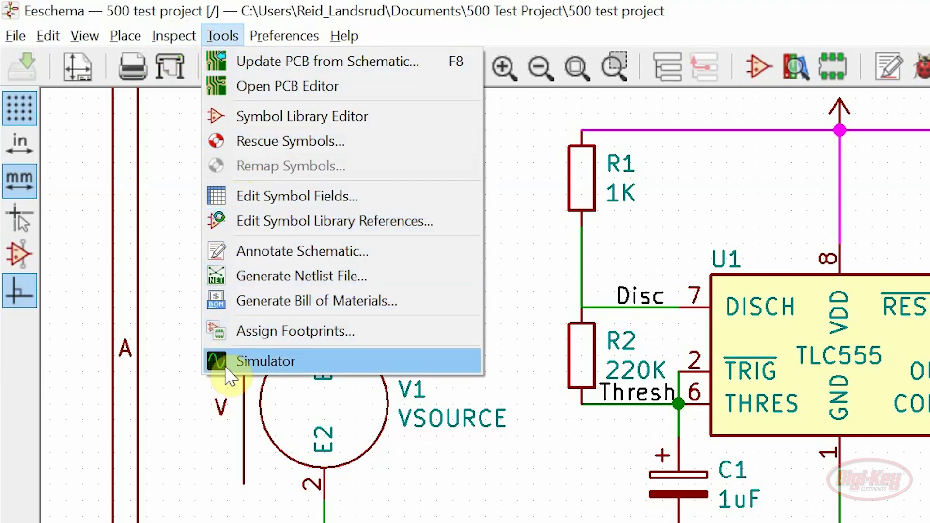
Browse Preferences and Icons Options, then show the About KiCad dialog for version 5.0.0-rc3.
mouse_move(258, 35)
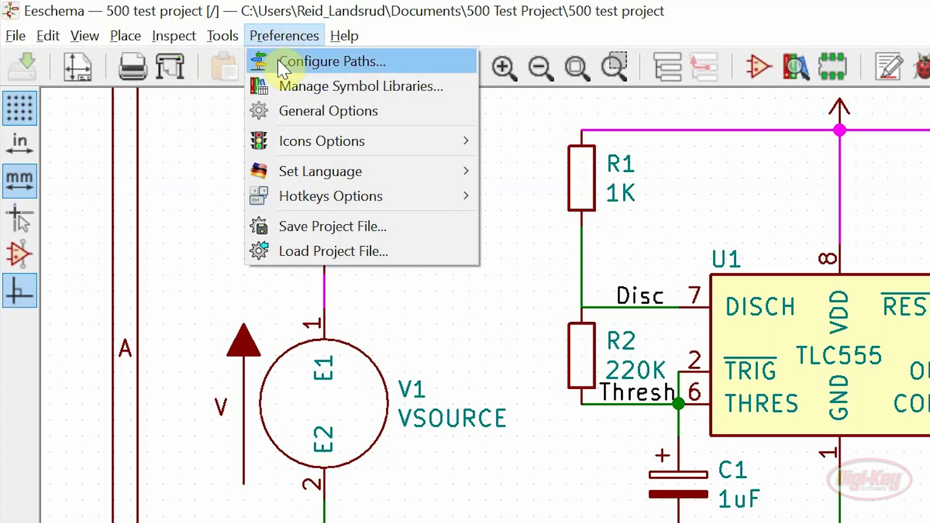
mouse_move(284, 143)
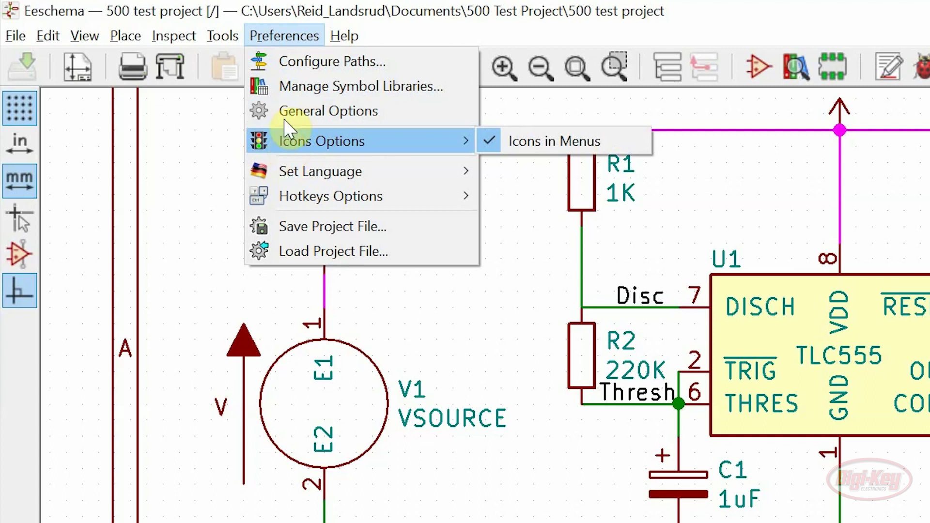
mouse_move(349, 37)
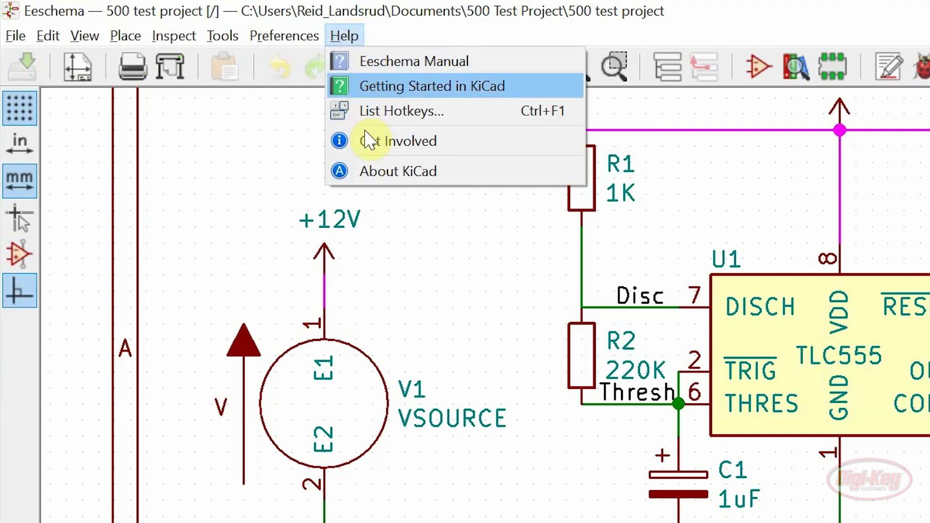
left_click(380, 177)
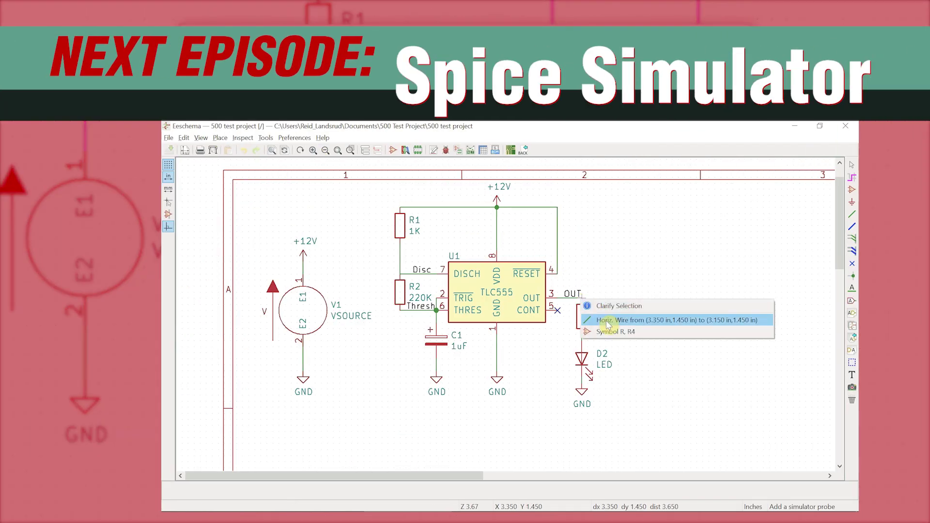
Probe the OUT net in the Spice Simulator and bring up the V(/OUT) signal's options.
left_click(608, 324)
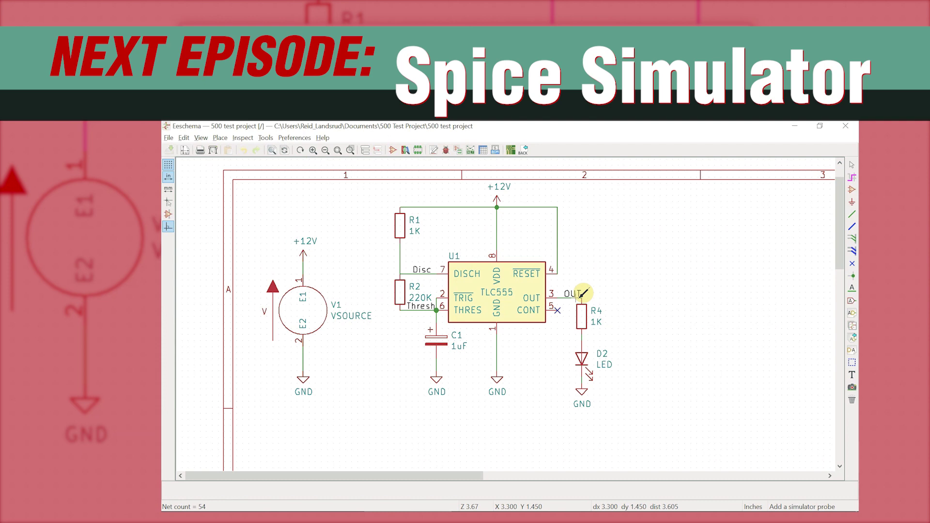
right_click(442, 199)
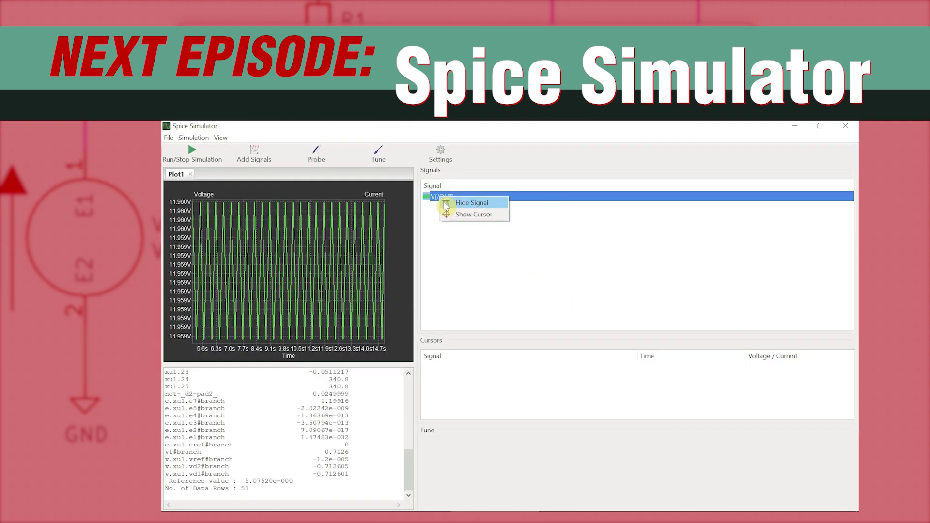